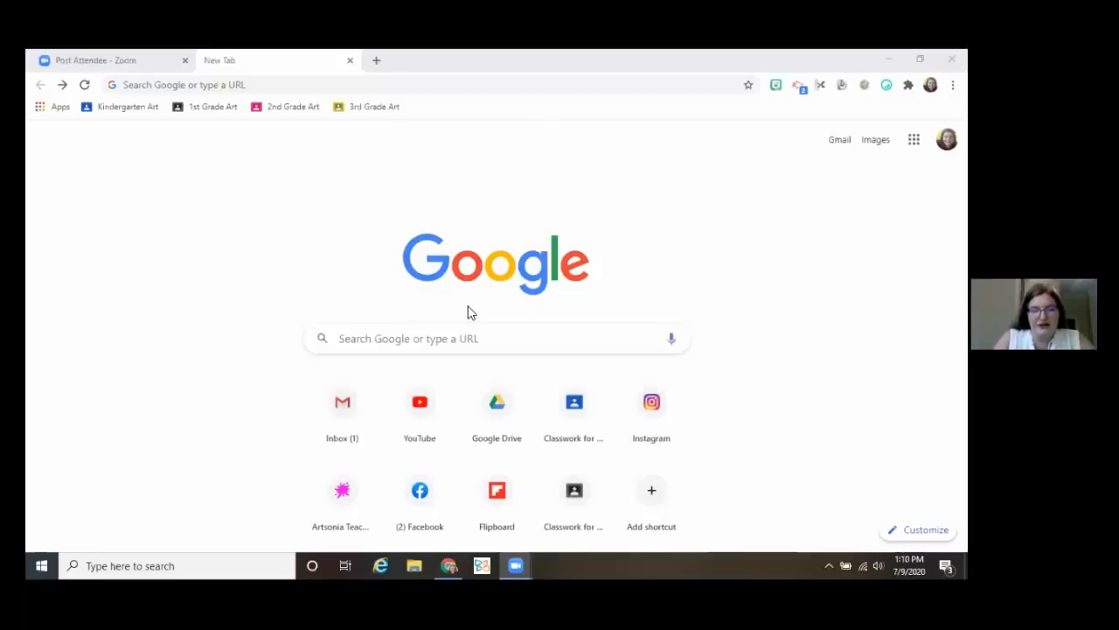
Open Google Drive and create a new Google Slides presentation.
{"action": "left_click", "coordinate": [498, 401]}
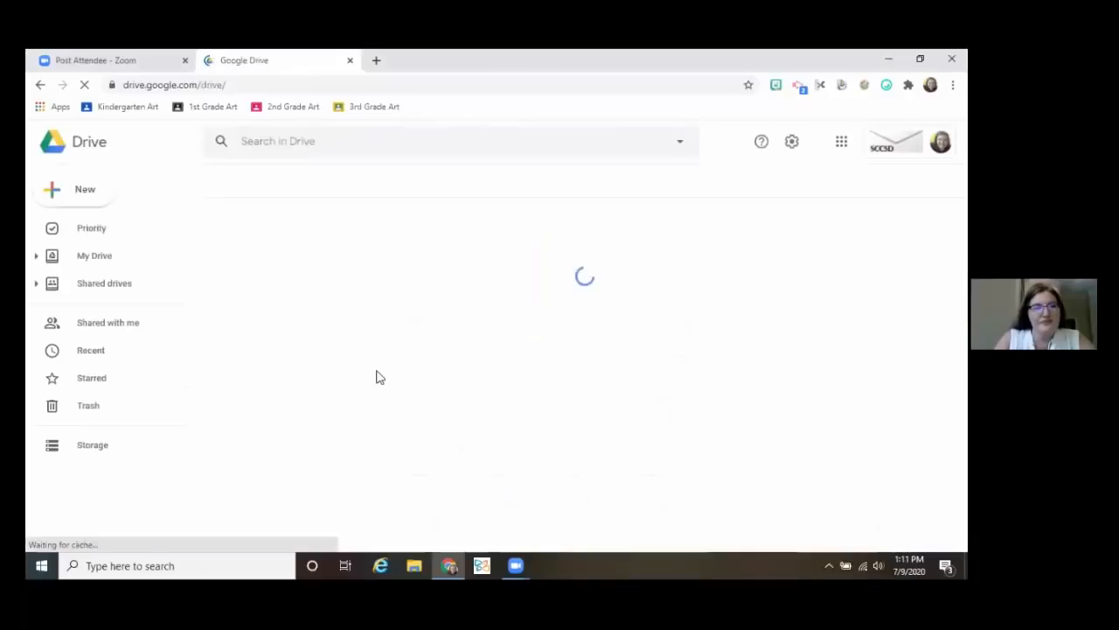
{"action": "left_click", "coordinate": [94, 197]}
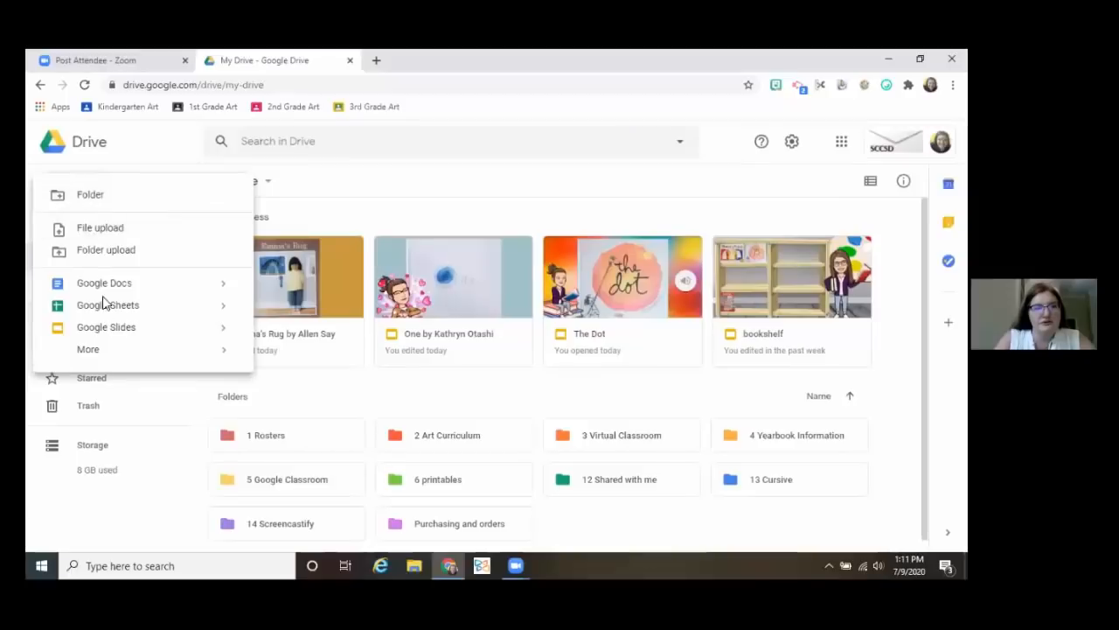
{"action": "left_click", "coordinate": [104, 331]}
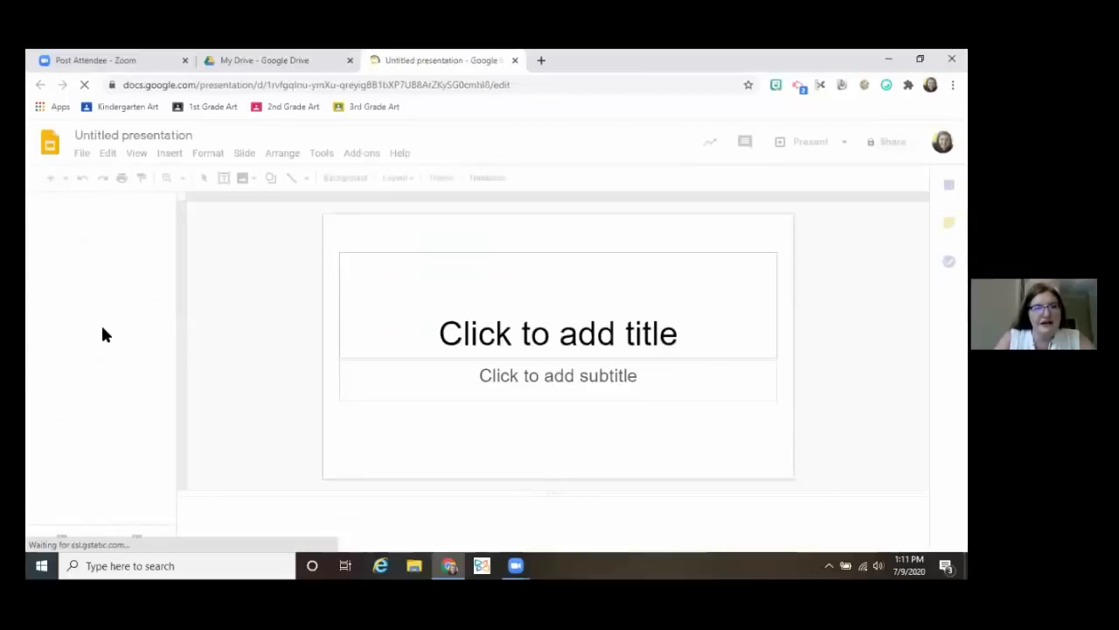
Name the presentation "virtual classroom" and delete the title and subtitle placeholders from the first slide.
{"action": "left_click", "coordinate": [164, 136]}
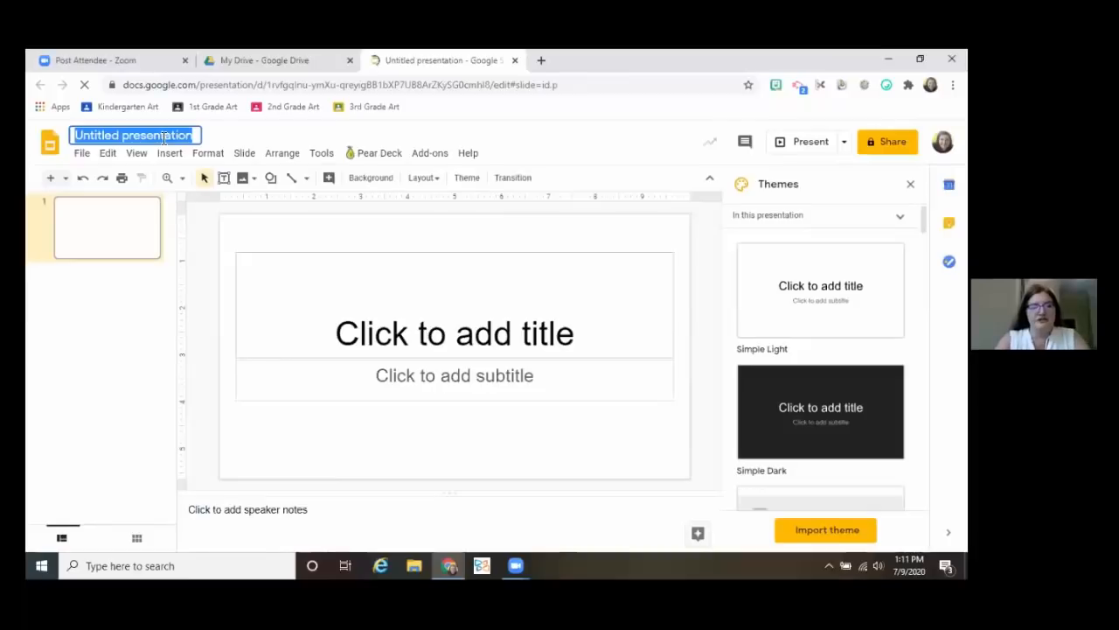
{"action": "type", "text": "virt"}
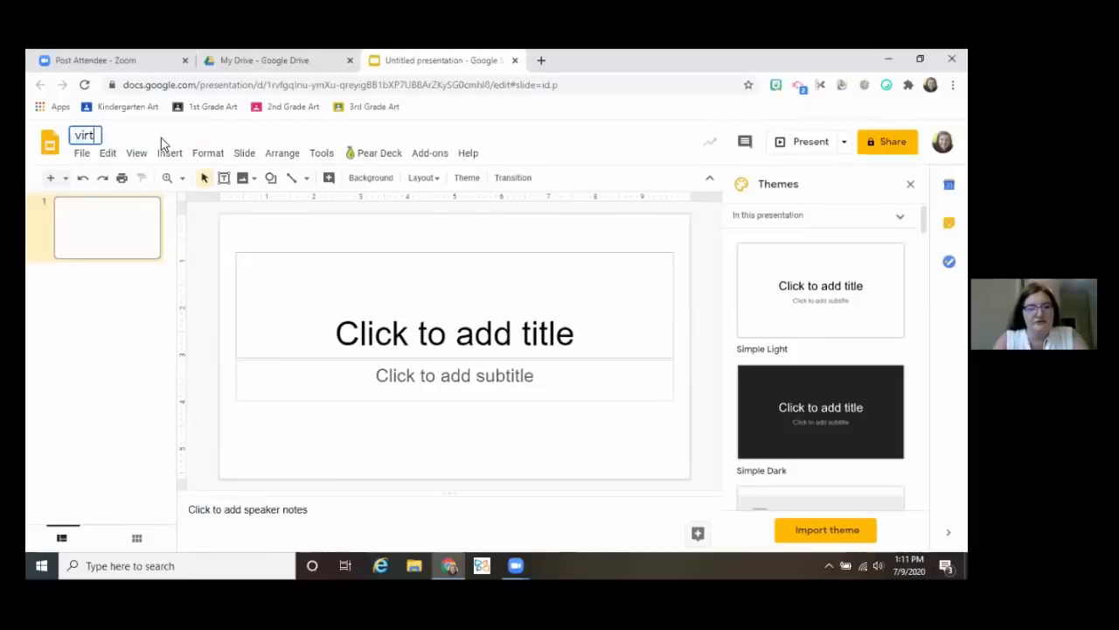
{"action": "type", "text": "ual clas"}
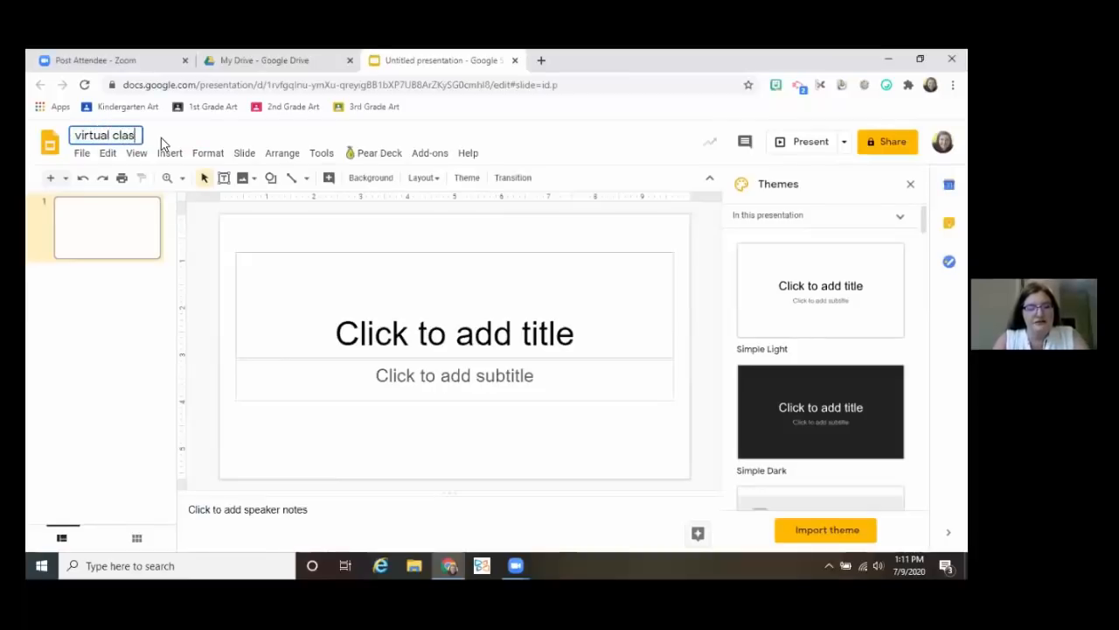
{"action": "type", "text": "sroom"}
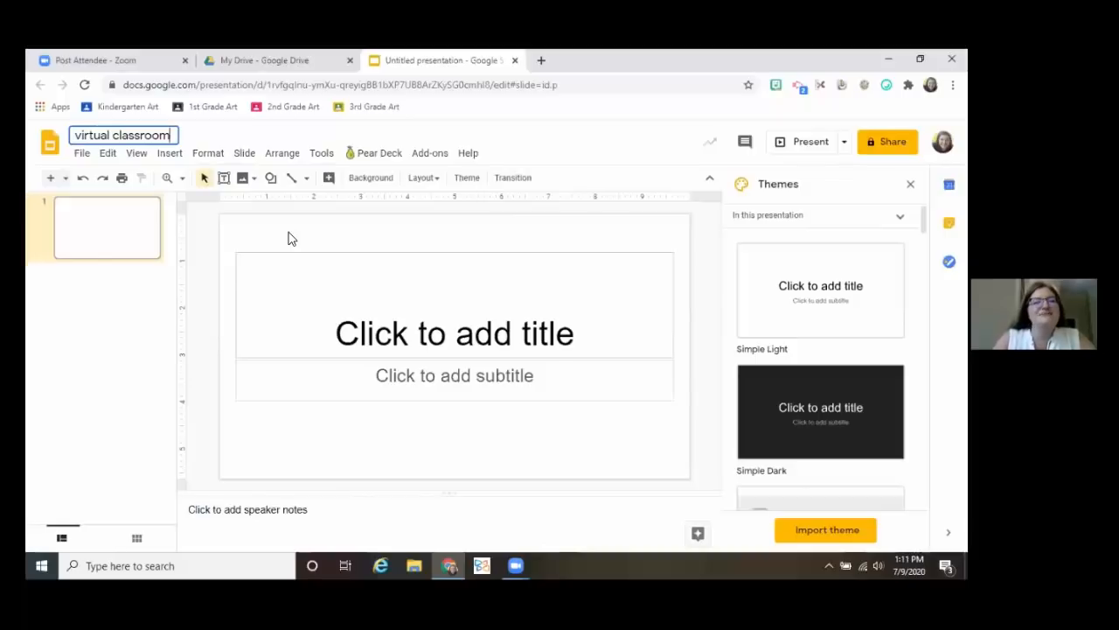
{"action": "left_click_drag", "start_coordinate": [288, 233], "coordinate": [507, 442]}
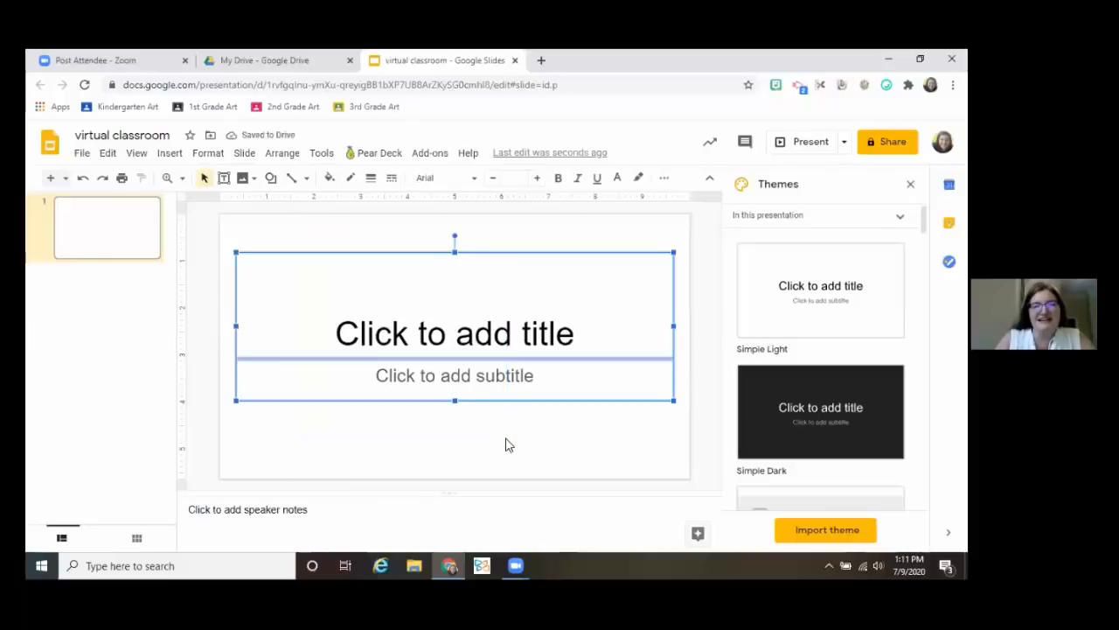
{"action": "key", "text": "Delete"}
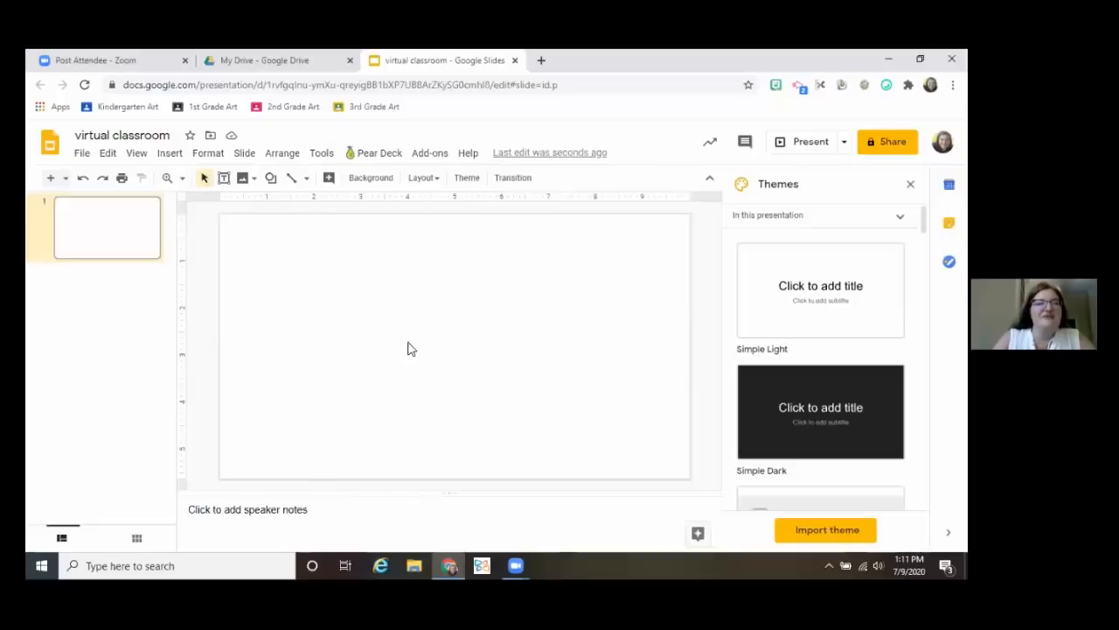
Set the slide background to the white brick wall with potted tree and plank floor, found by a Google image search for "wall and floor".
{"action": "left_click", "coordinate": [374, 180]}
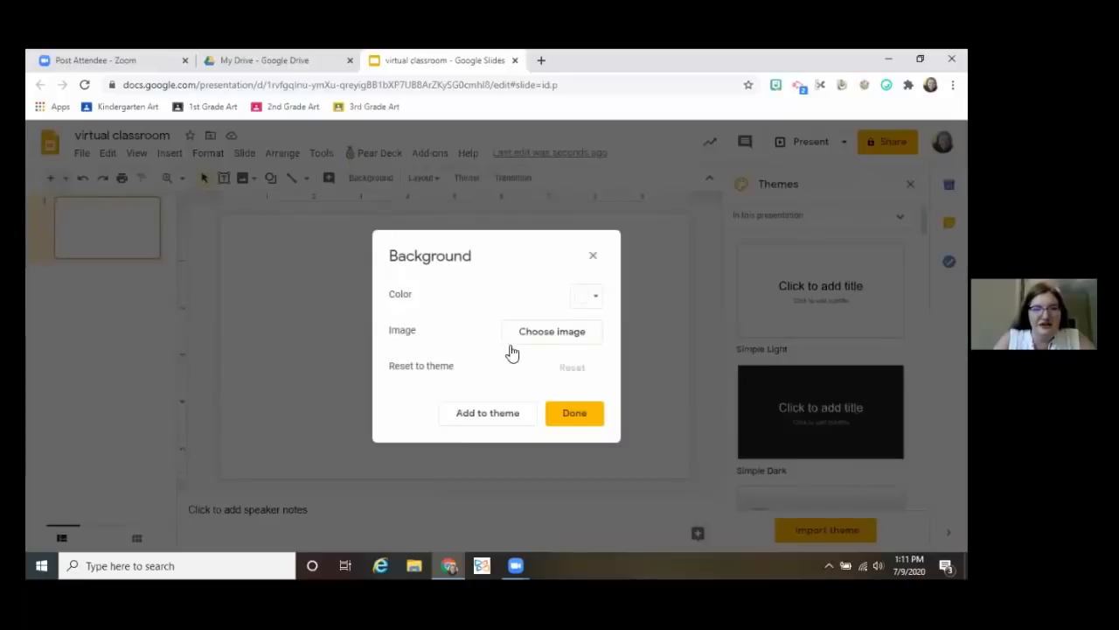
{"action": "left_click", "coordinate": [539, 344]}
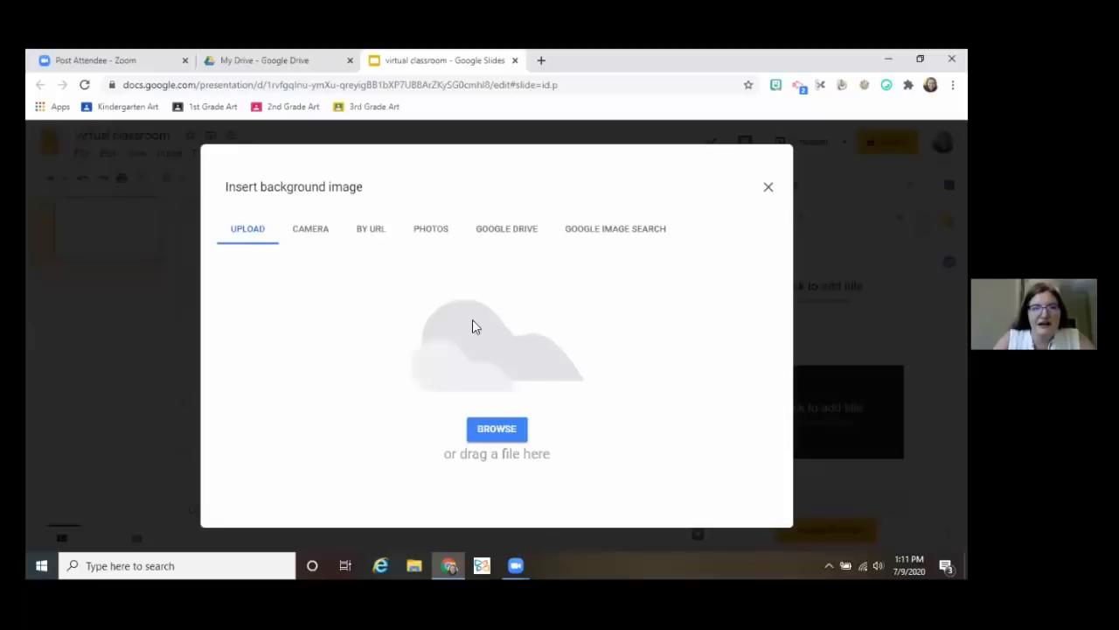
{"action": "left_click", "coordinate": [598, 232]}
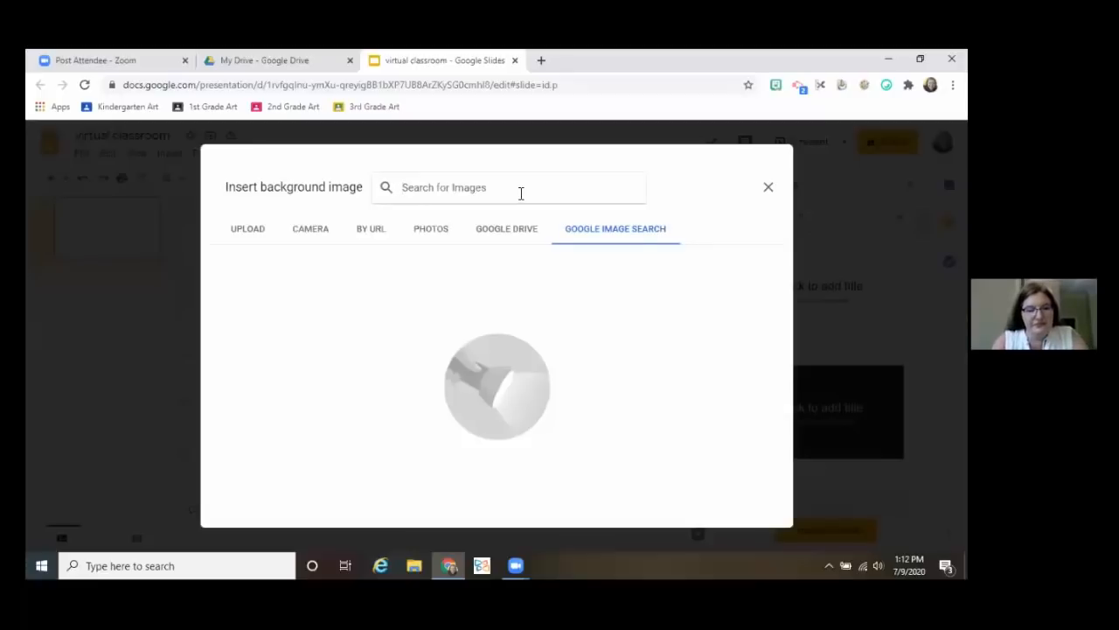
{"action": "type", "text": "walls and floor"}
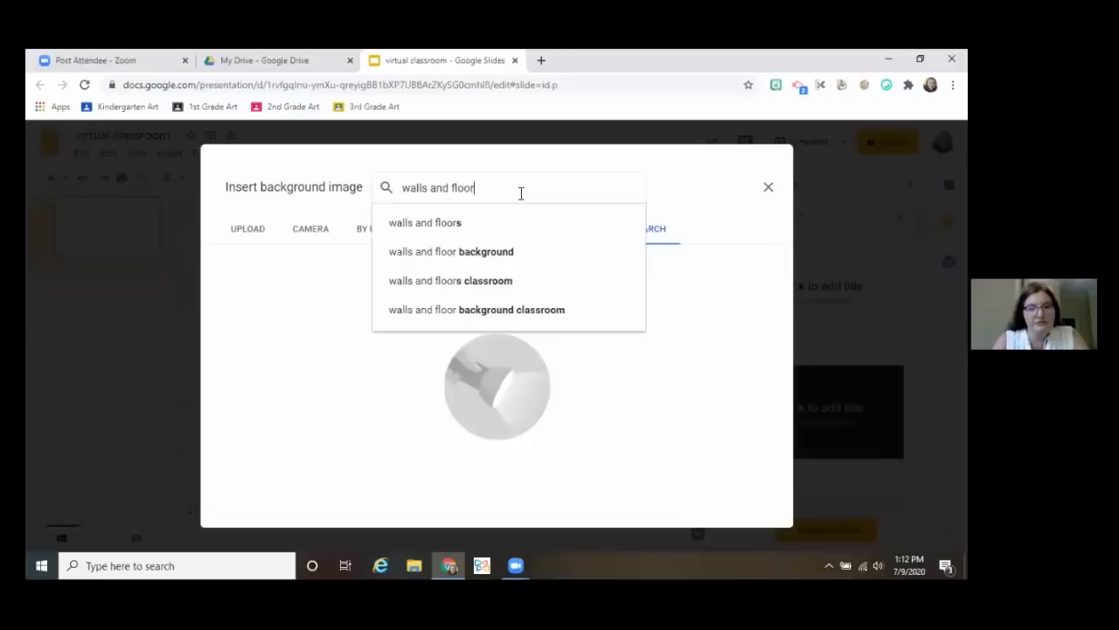
{"action": "key", "text": "Left"}
{"action": "key", "text": "Left"}
{"action": "key", "text": "Left"}
{"action": "key", "text": "Left"}
{"action": "key", "text": "Left"}
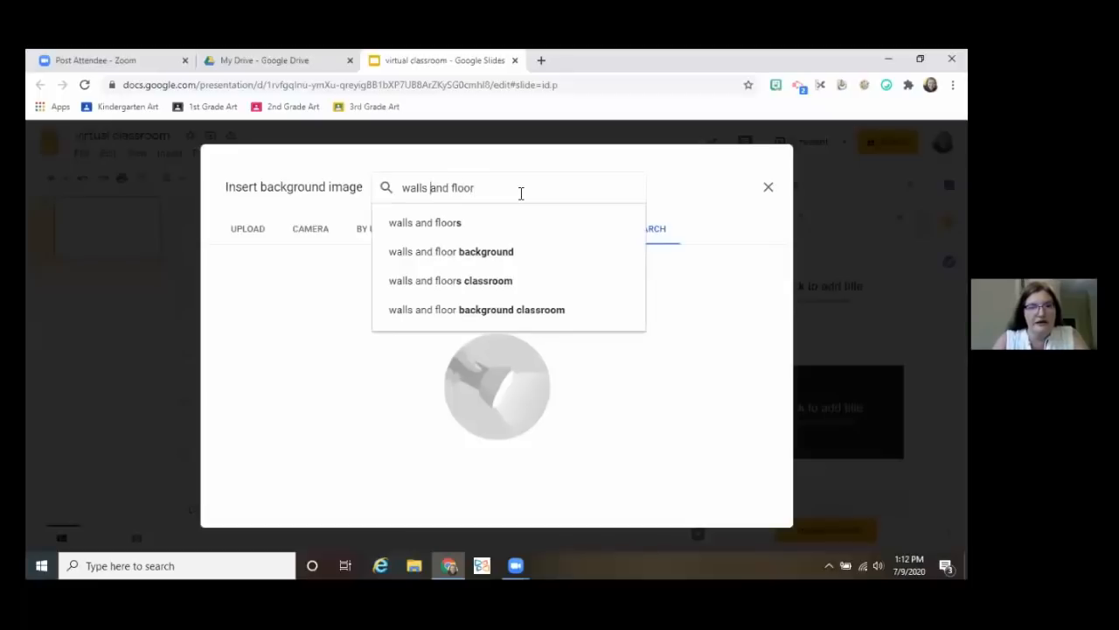
{"action": "key", "text": "BackSpace"}
{"action": "key", "text": "Return"}
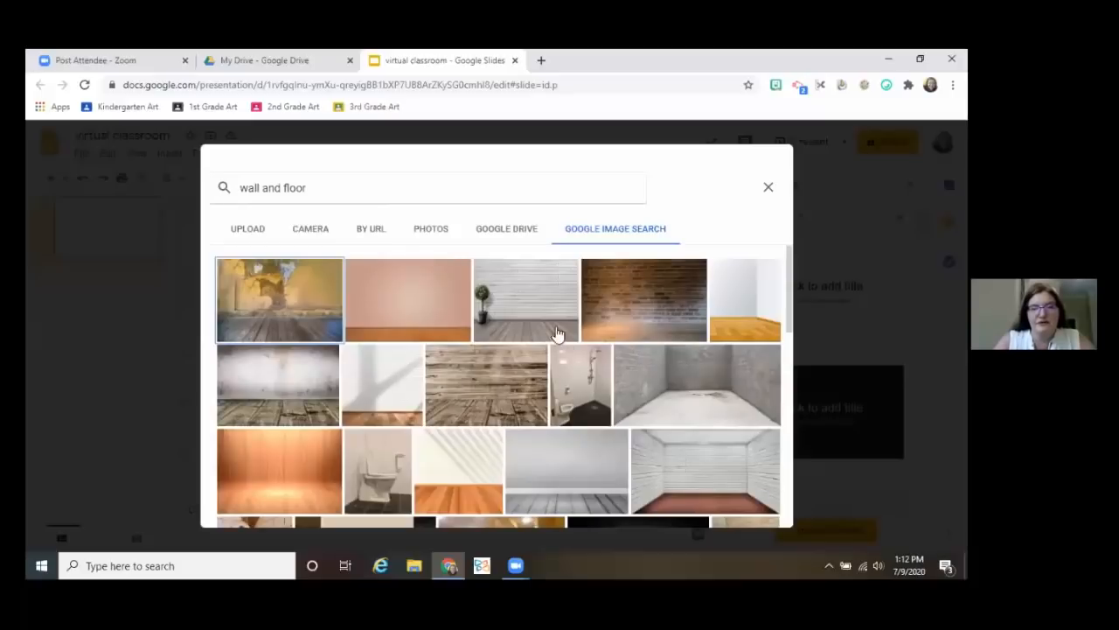
{"action": "double_click", "coordinate": [546, 321]}
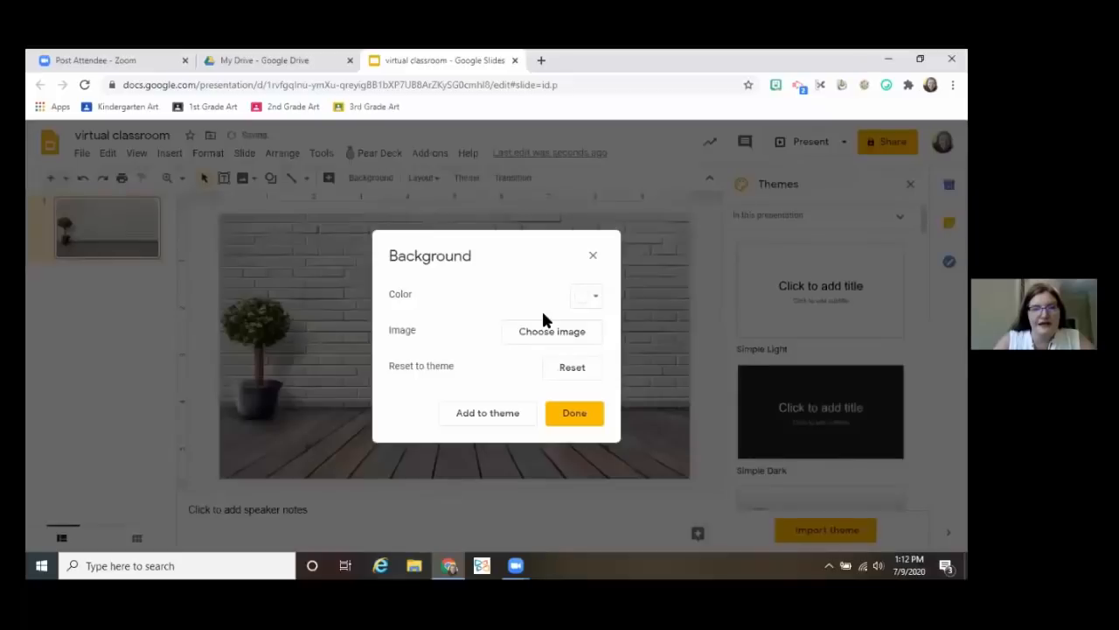
{"action": "left_click", "coordinate": [573, 416]}
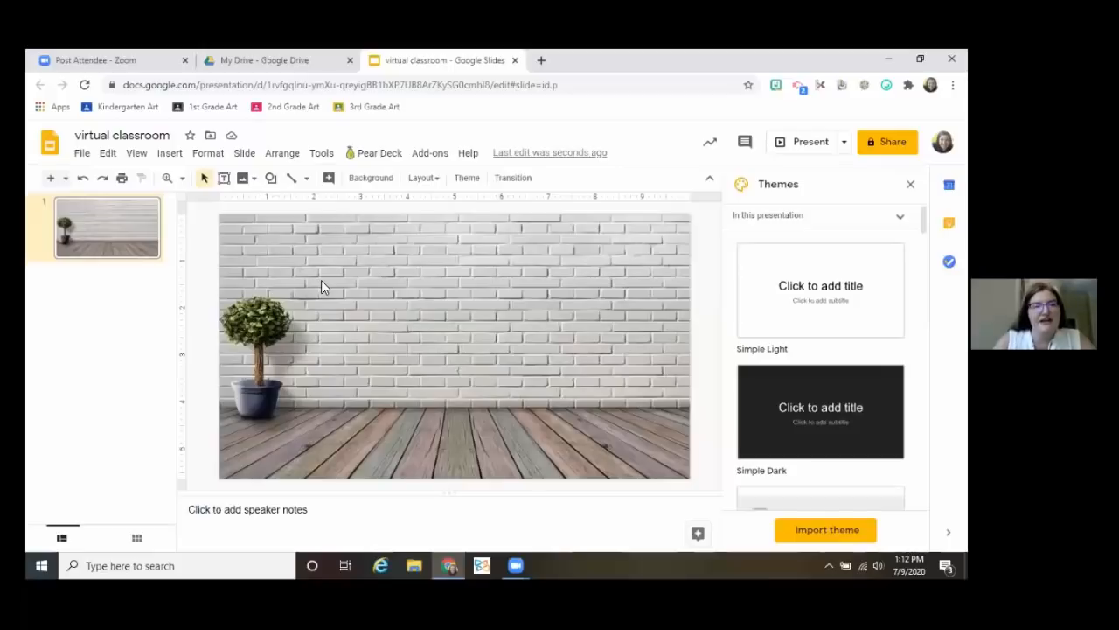
Search the web for "student desk" images to insert into the slide.
{"action": "left_click", "coordinate": [171, 154]}
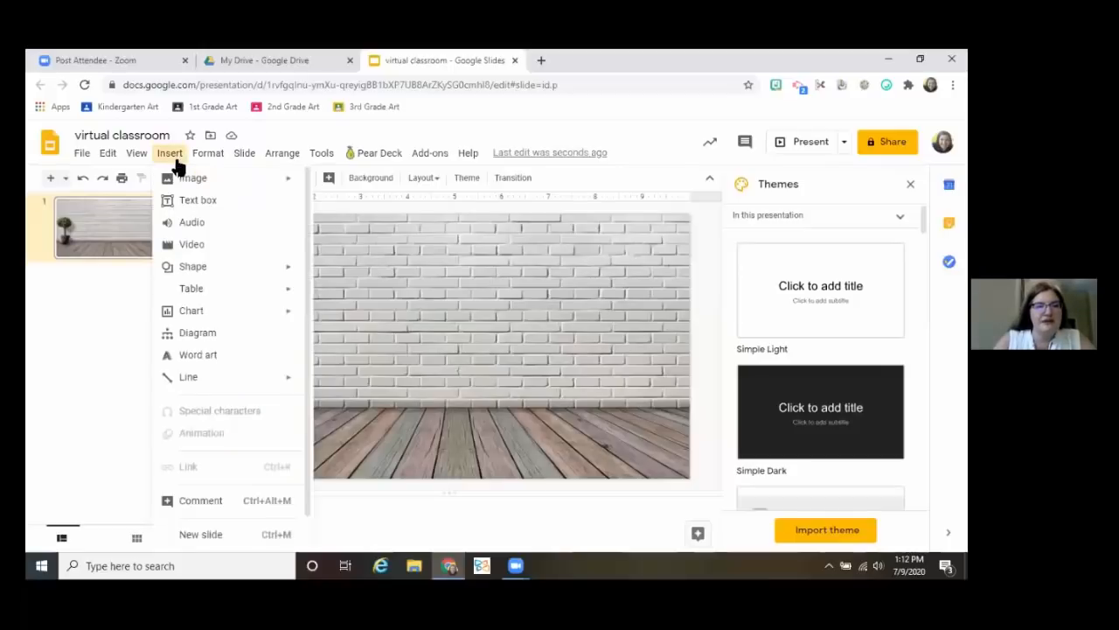
{"action": "mouse_move", "coordinate": [189, 179]}
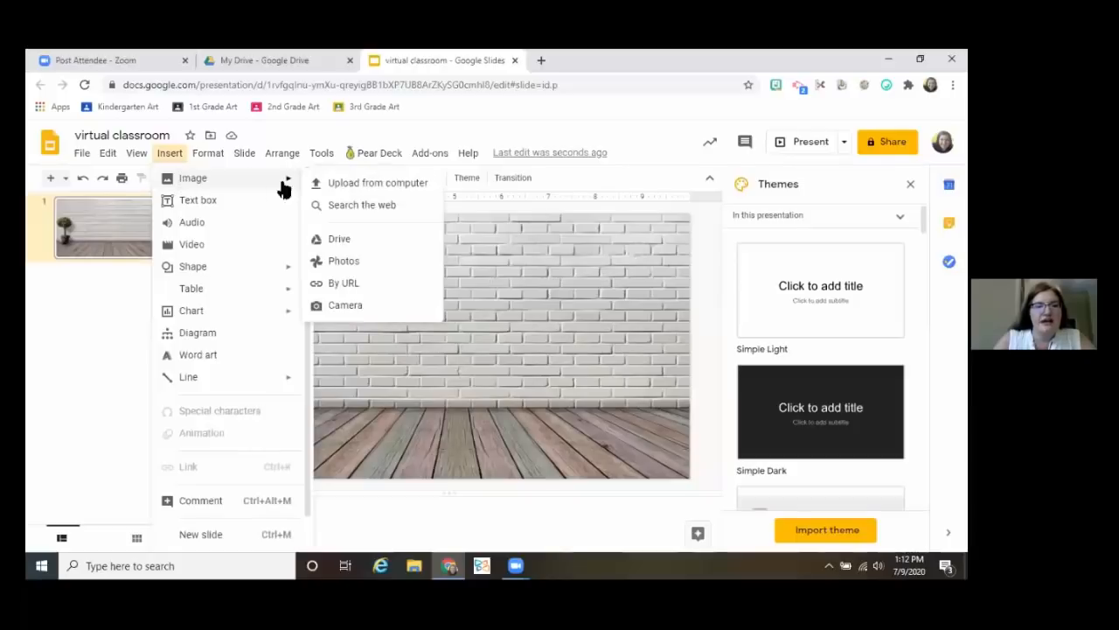
{"action": "left_click", "coordinate": [353, 207]}
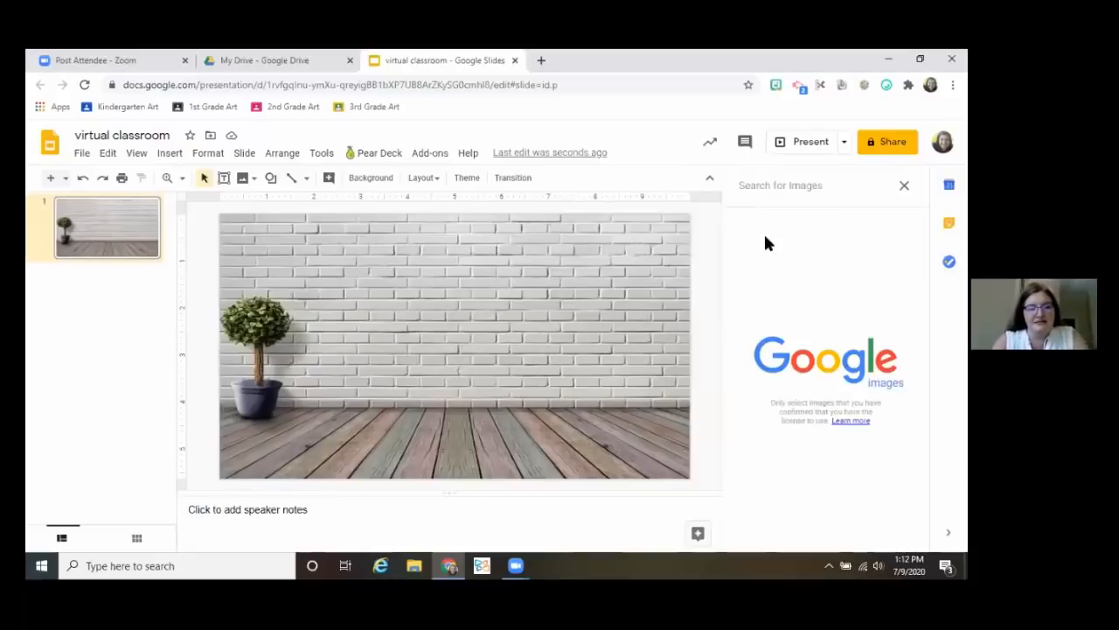
{"action": "type", "text": "student"}
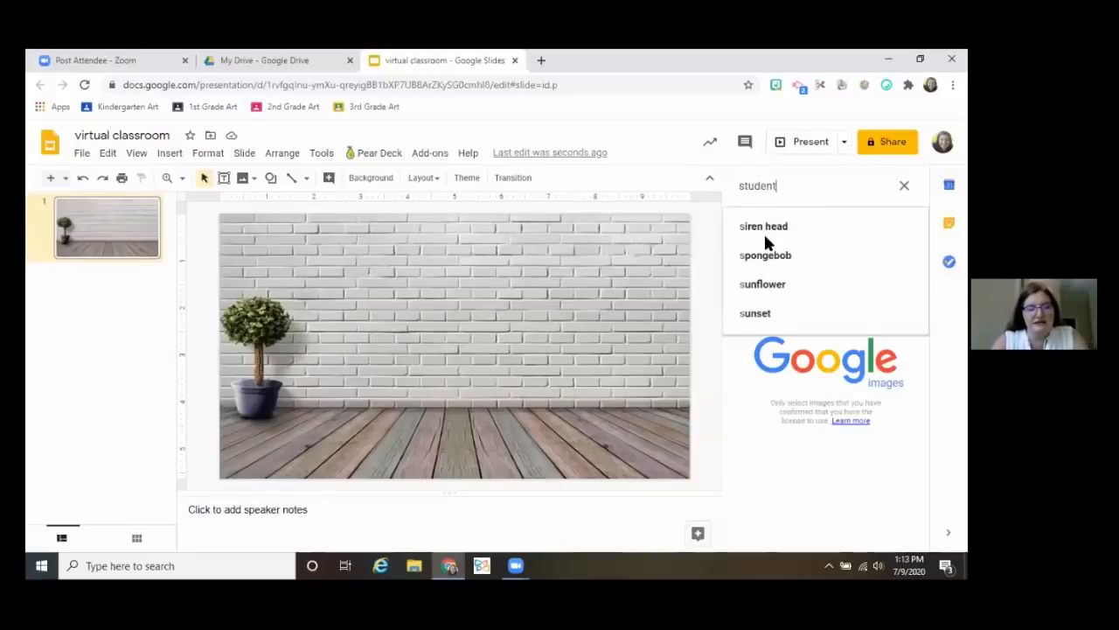
{"action": "type", "text": " desk"}
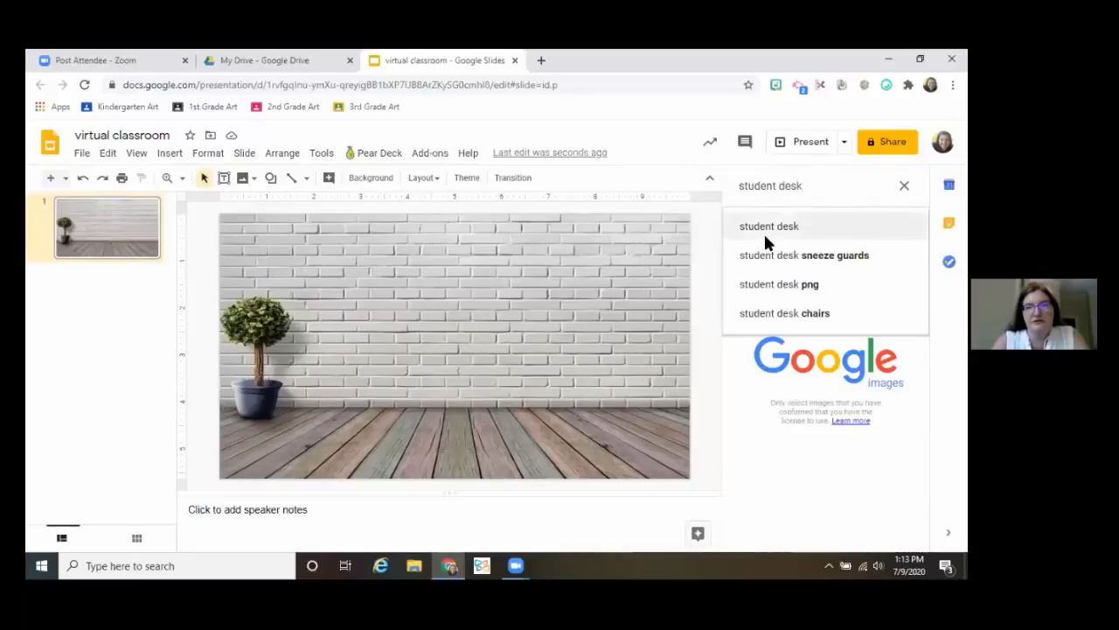
{"action": "left_click", "coordinate": [765, 236]}
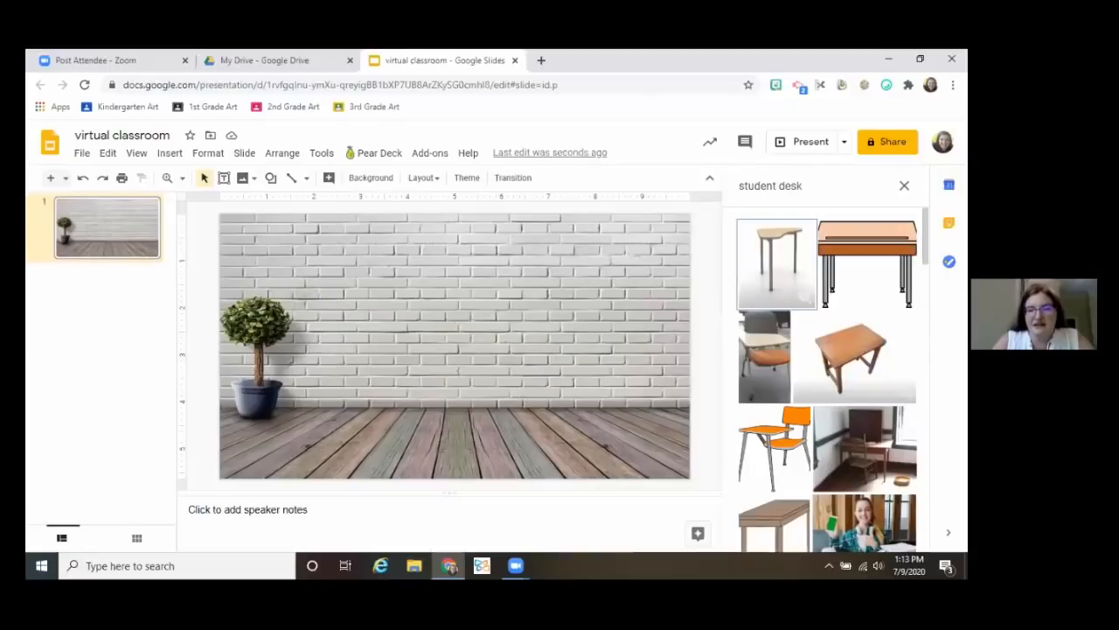
Insert the orange desk with attached chair, scaled down to about half size, on the floor at the slide's right side.
{"action": "left_click_drag", "start_coordinate": [787, 450], "coordinate": [565, 365]}
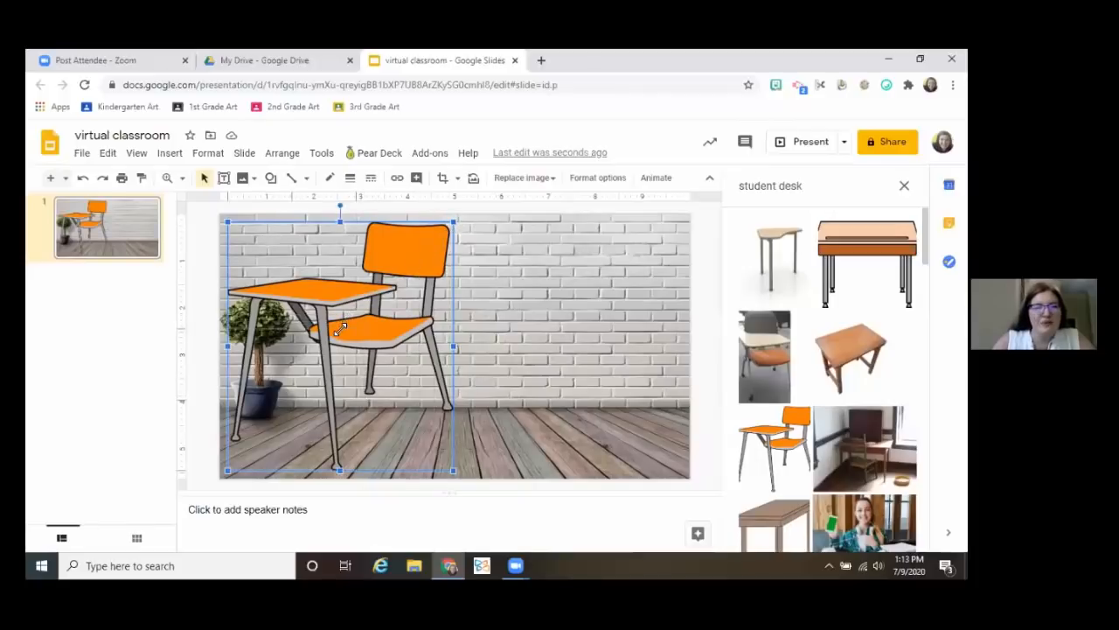
{"action": "left_click_drag", "start_coordinate": [341, 328], "coordinate": [341, 329]}
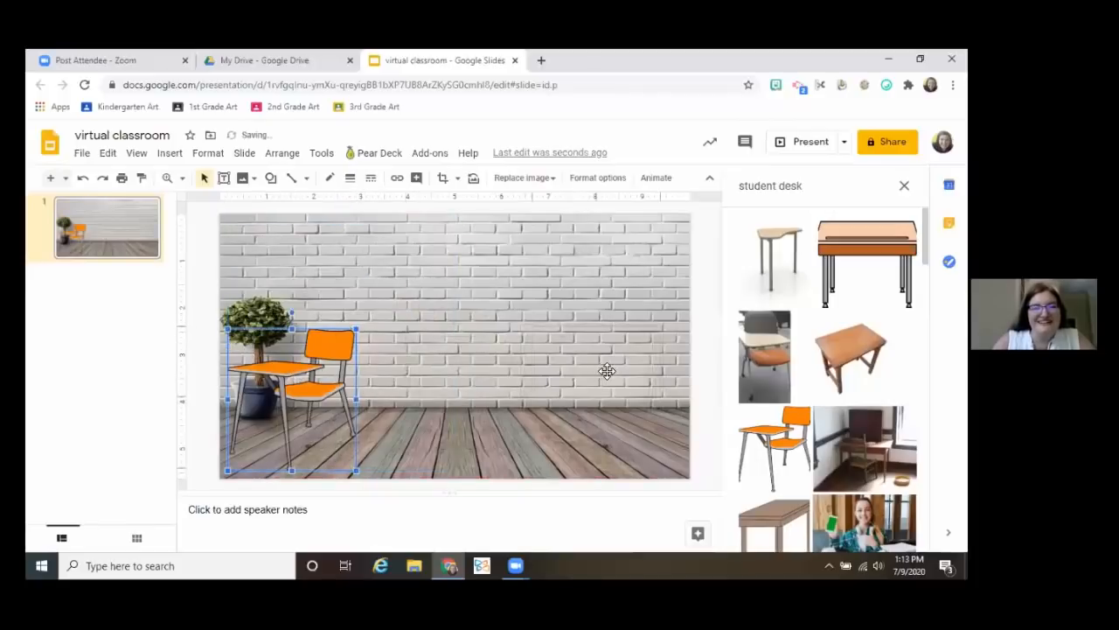
{"action": "left_click_drag", "start_coordinate": [297, 374], "coordinate": [608, 372]}
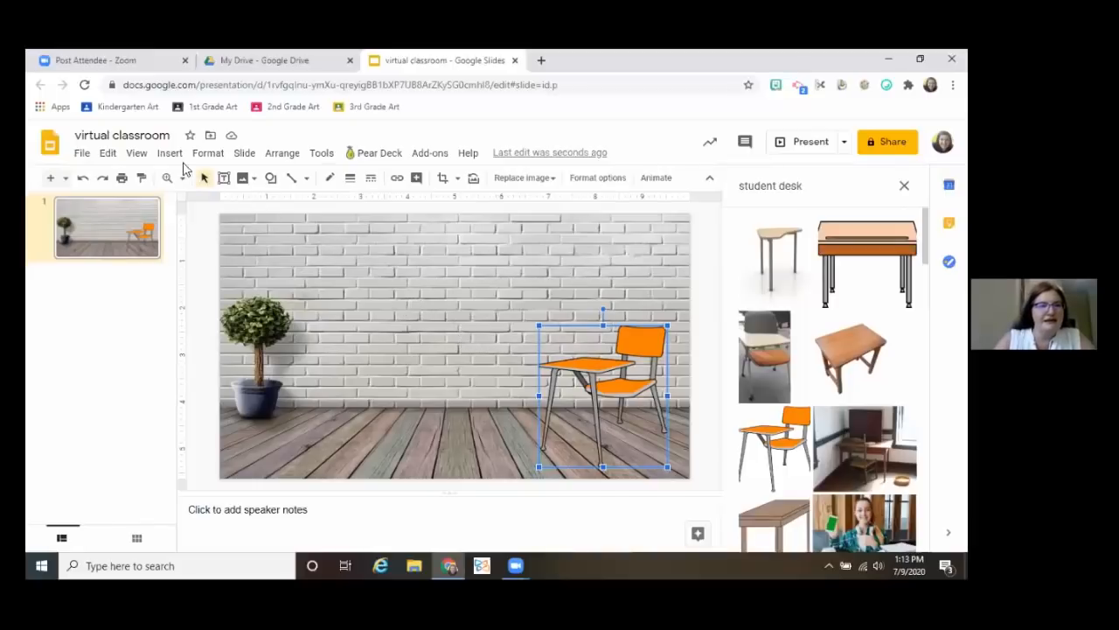
Search the web images for "map" and insert the blue and white oval world map on the slide.
{"action": "left_click", "coordinate": [746, 186]}
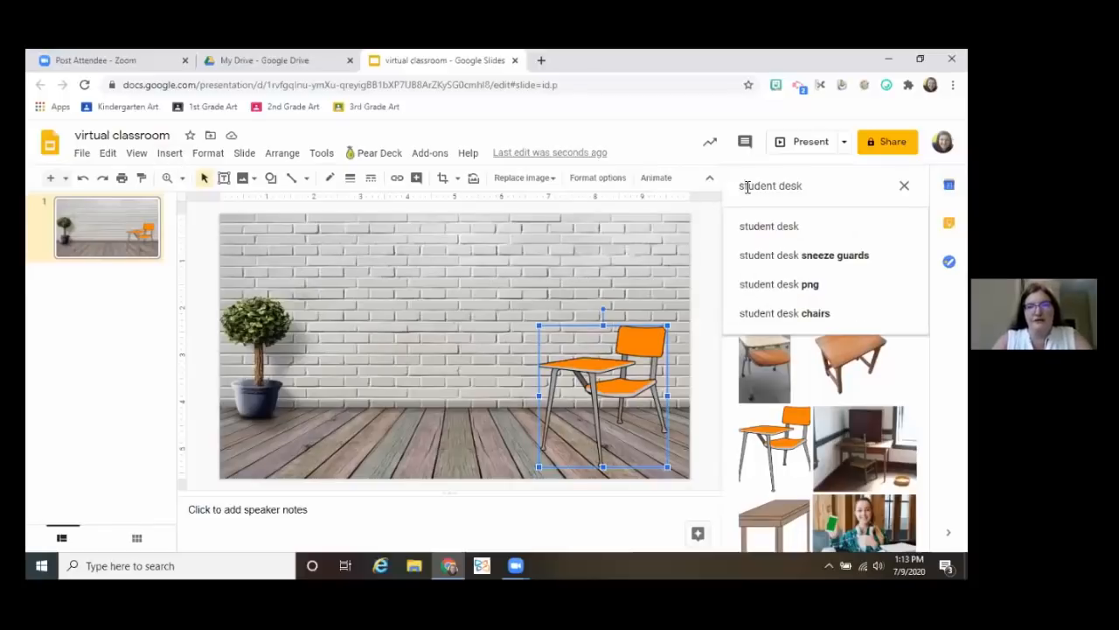
{"action": "triple_click", "coordinate": [770, 186]}
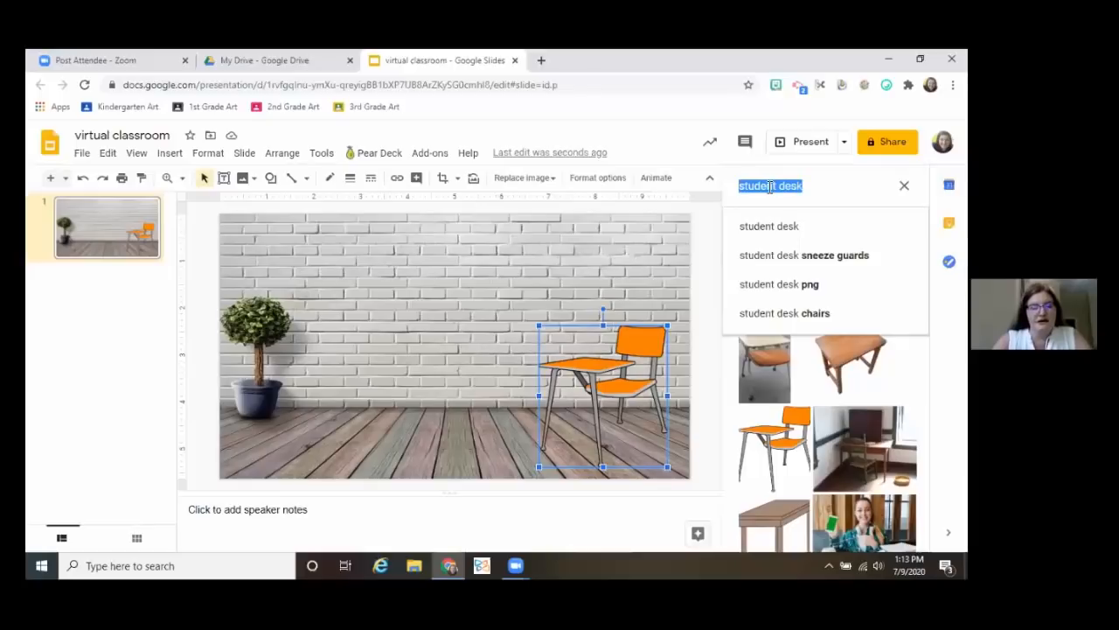
{"action": "type", "text": "map"}
{"action": "key", "text": "Return"}
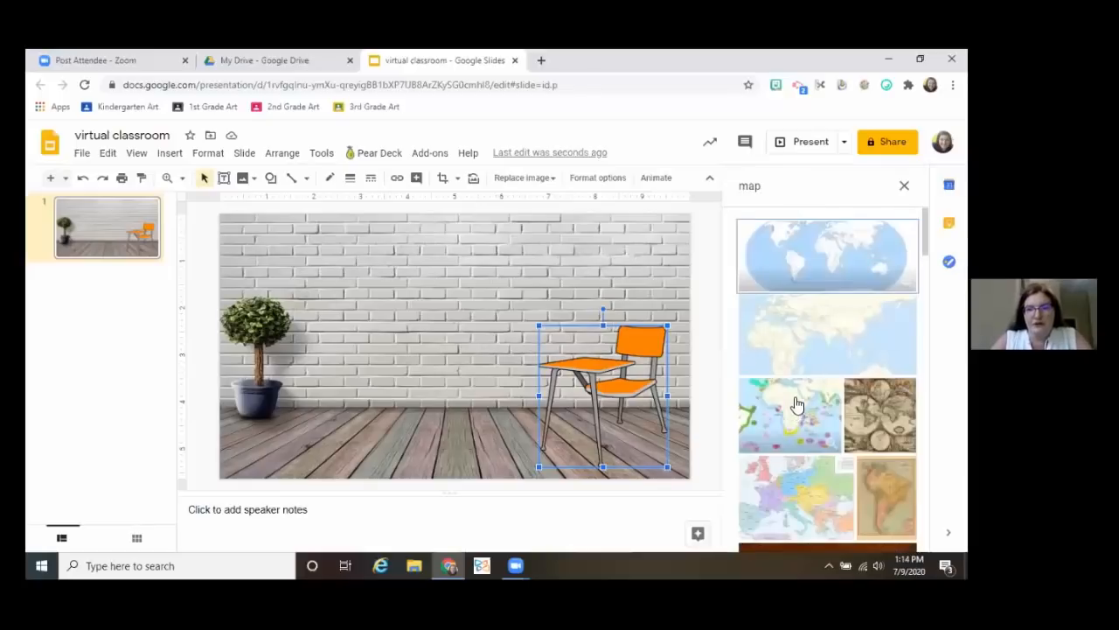
{"action": "left_click_drag", "start_coordinate": [822, 254], "coordinate": [476, 278]}
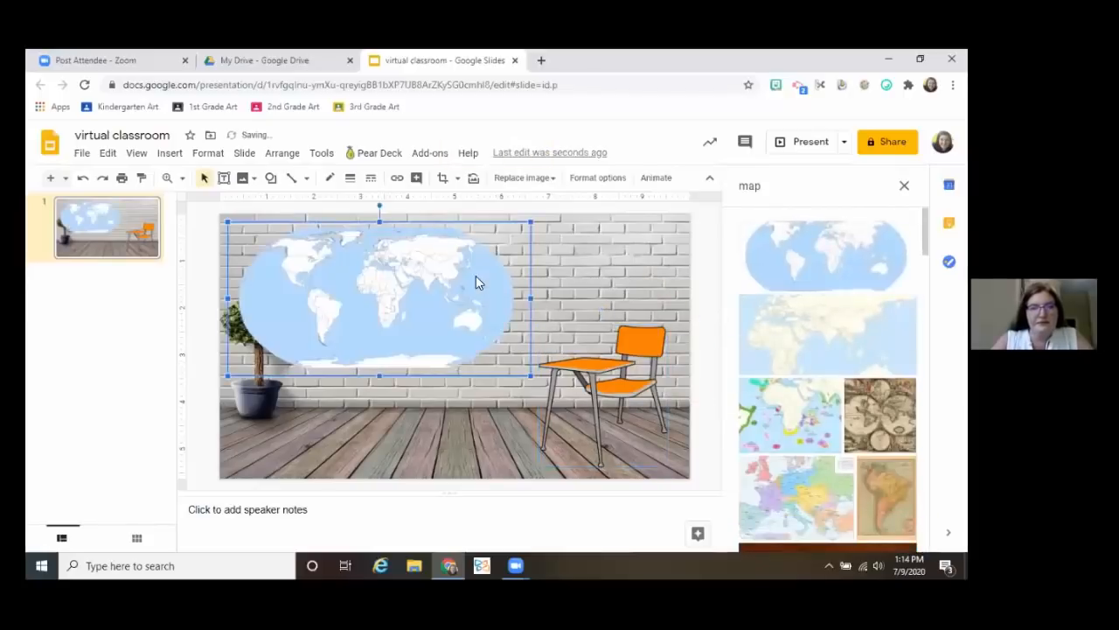